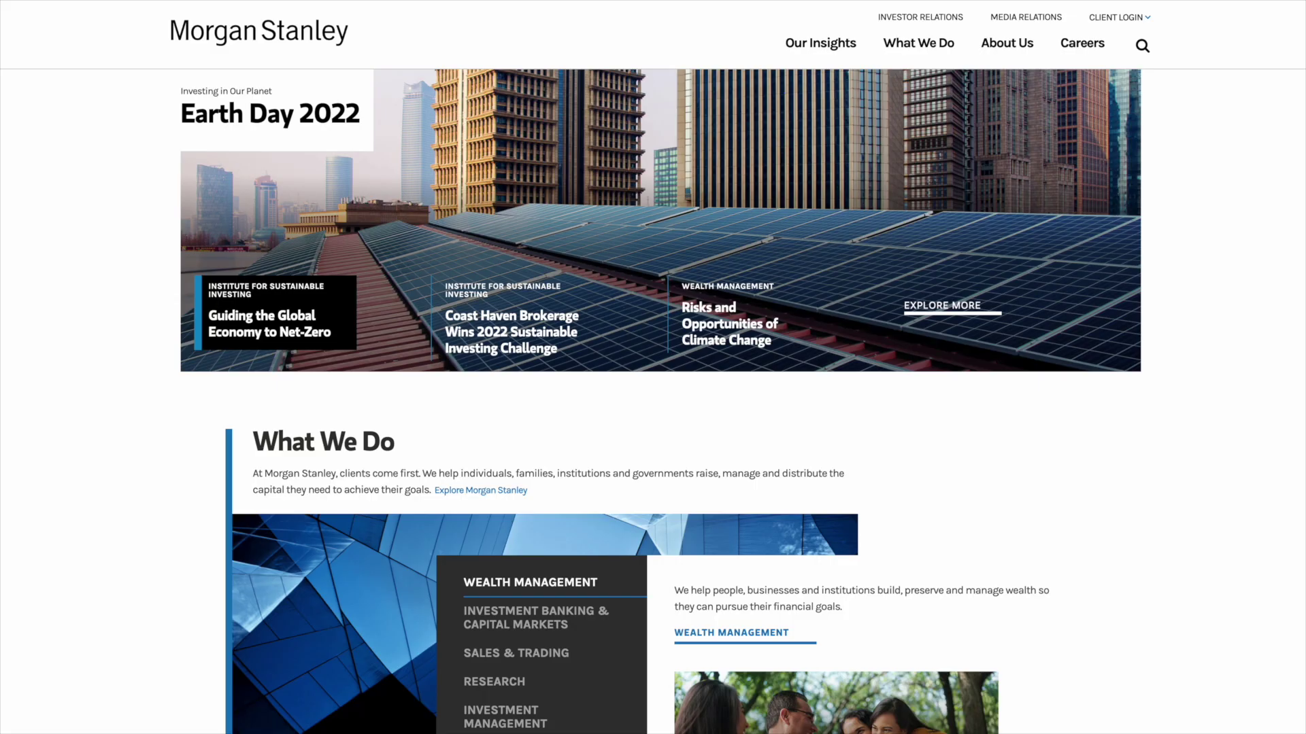
Open the Morgan Stanley Online client login page and go to the username creation page.
click(1118, 17)
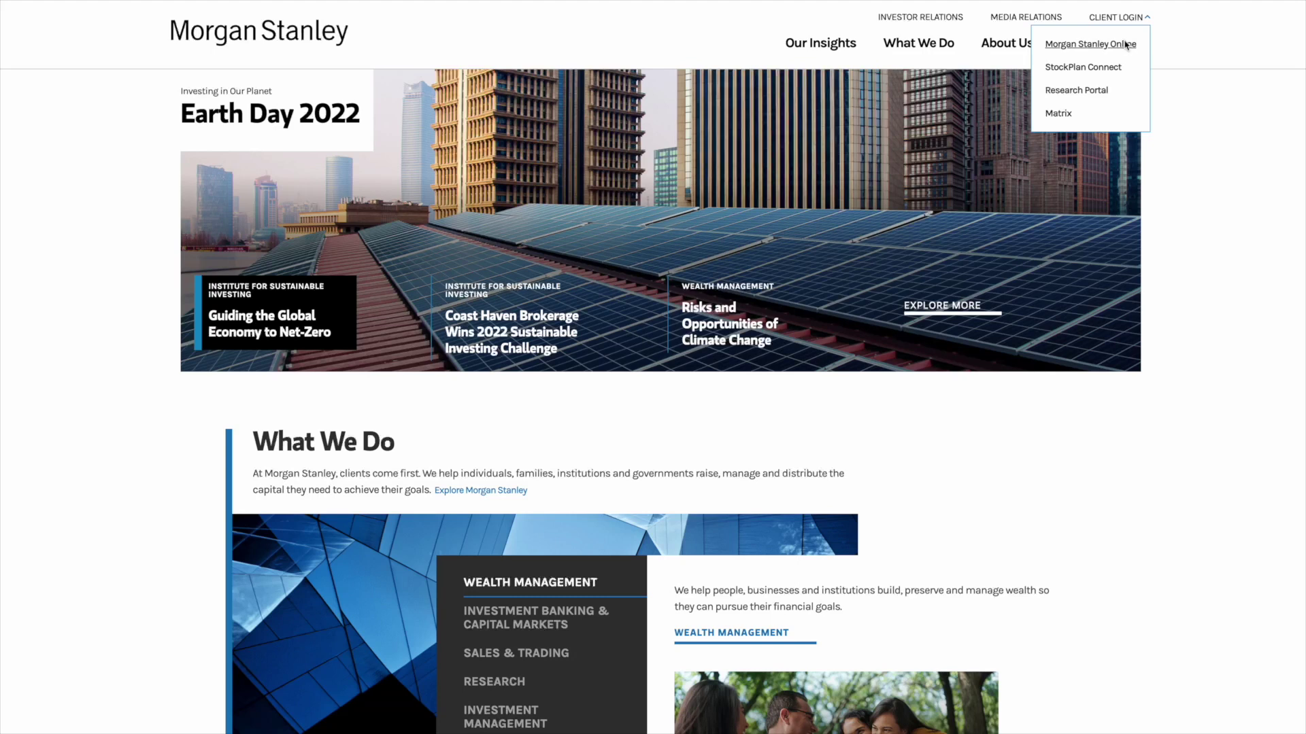
click(1125, 45)
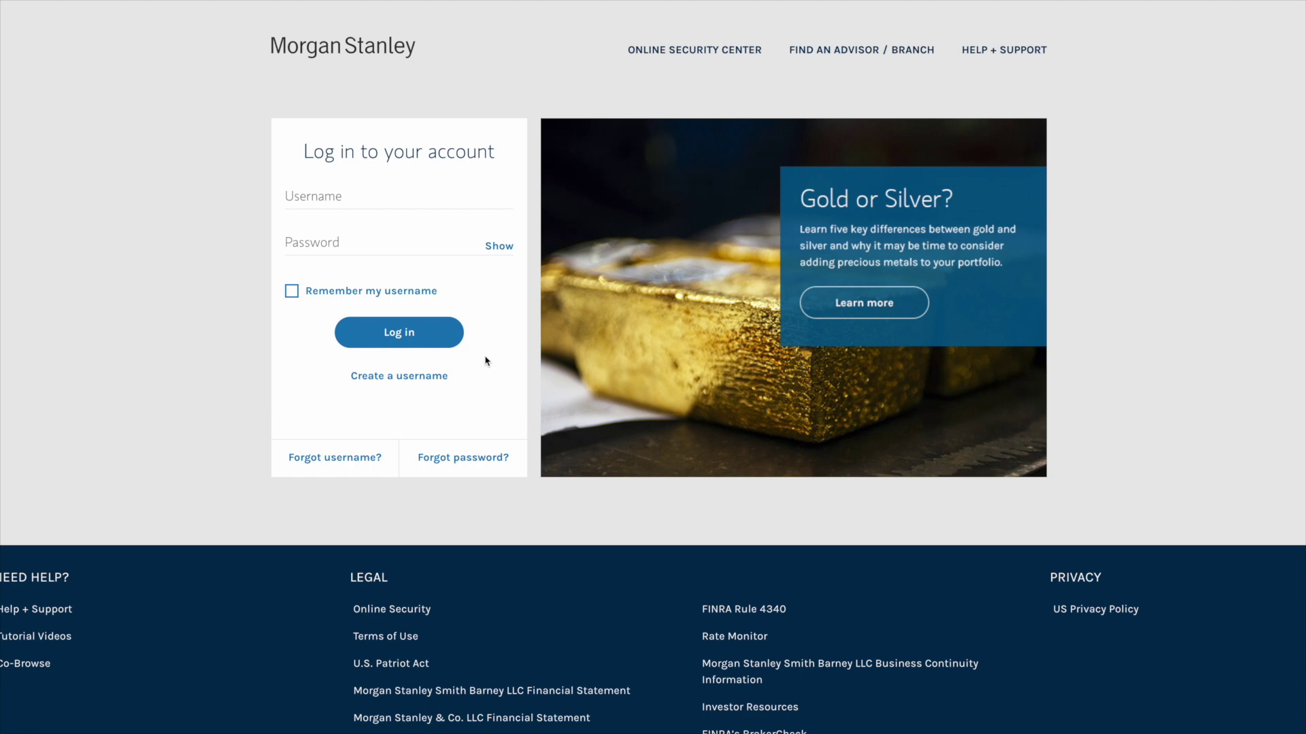
click(450, 376)
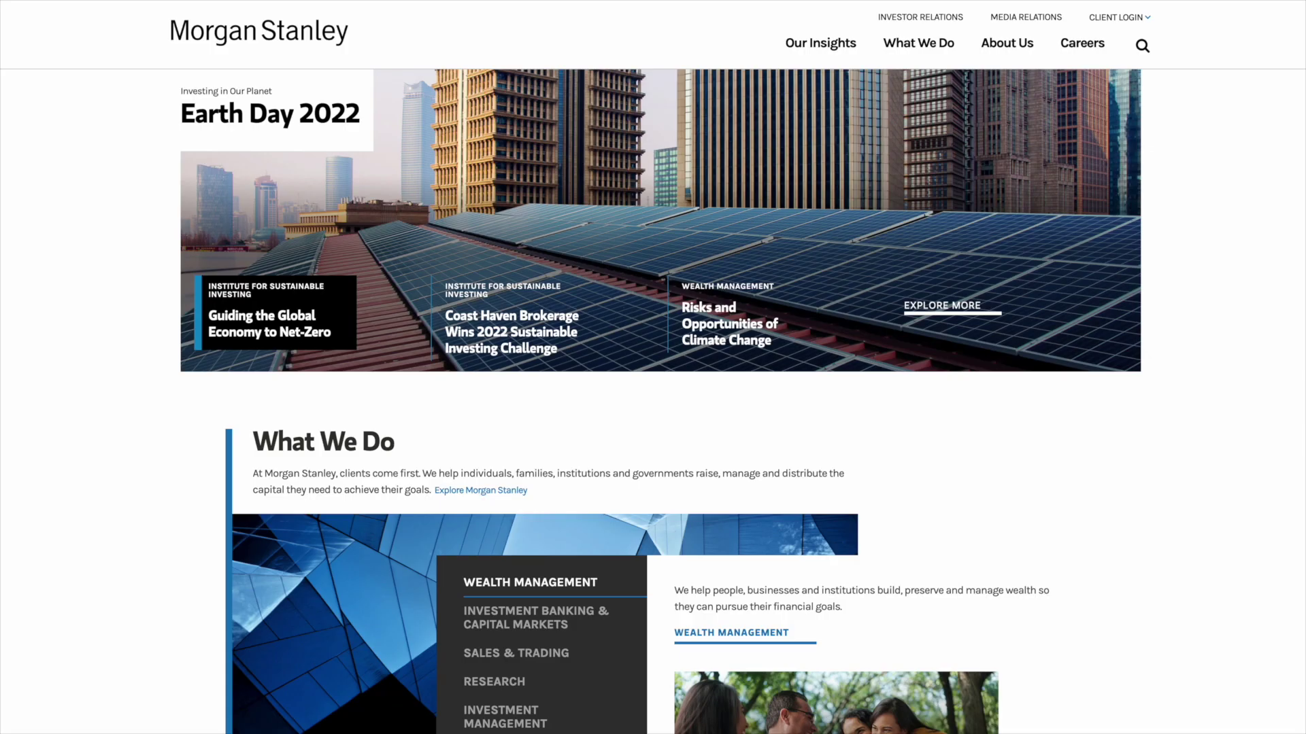
From the Wealth Management offerings, start opening an Automated Guidance account and continue as a guest.
click(930, 47)
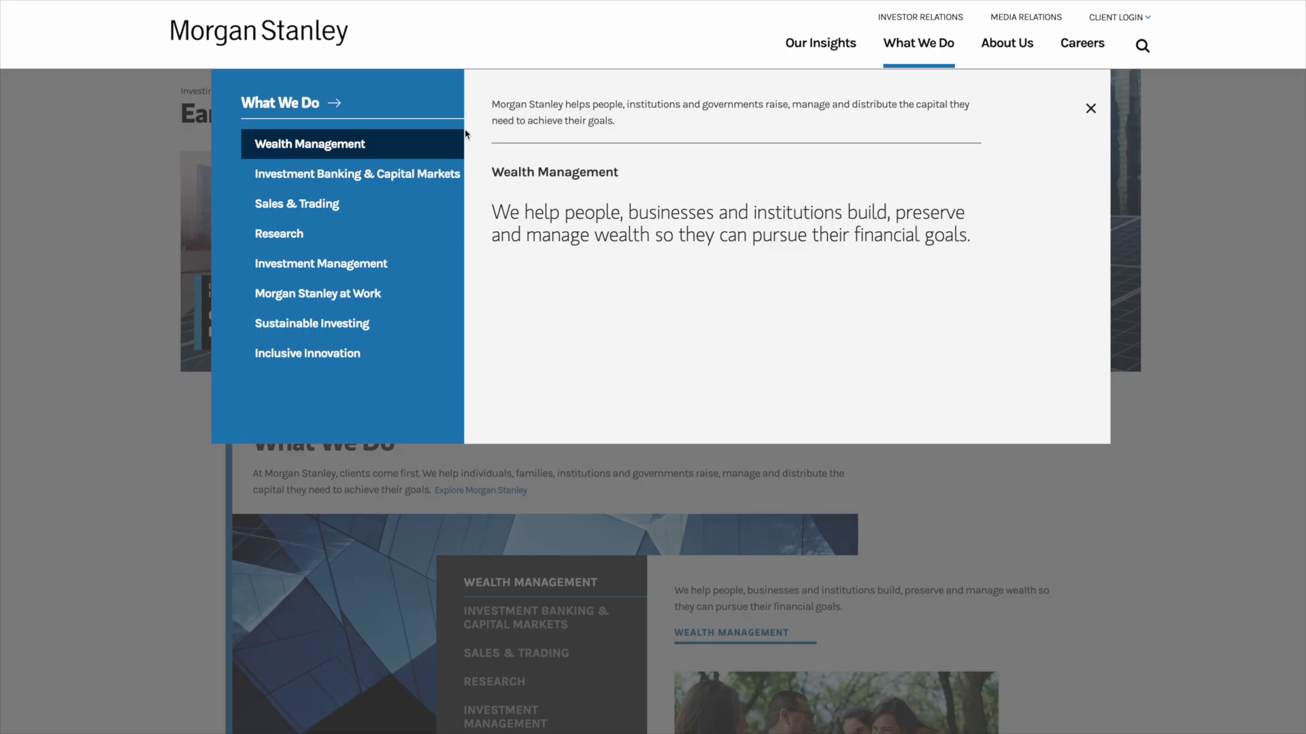
click(324, 145)
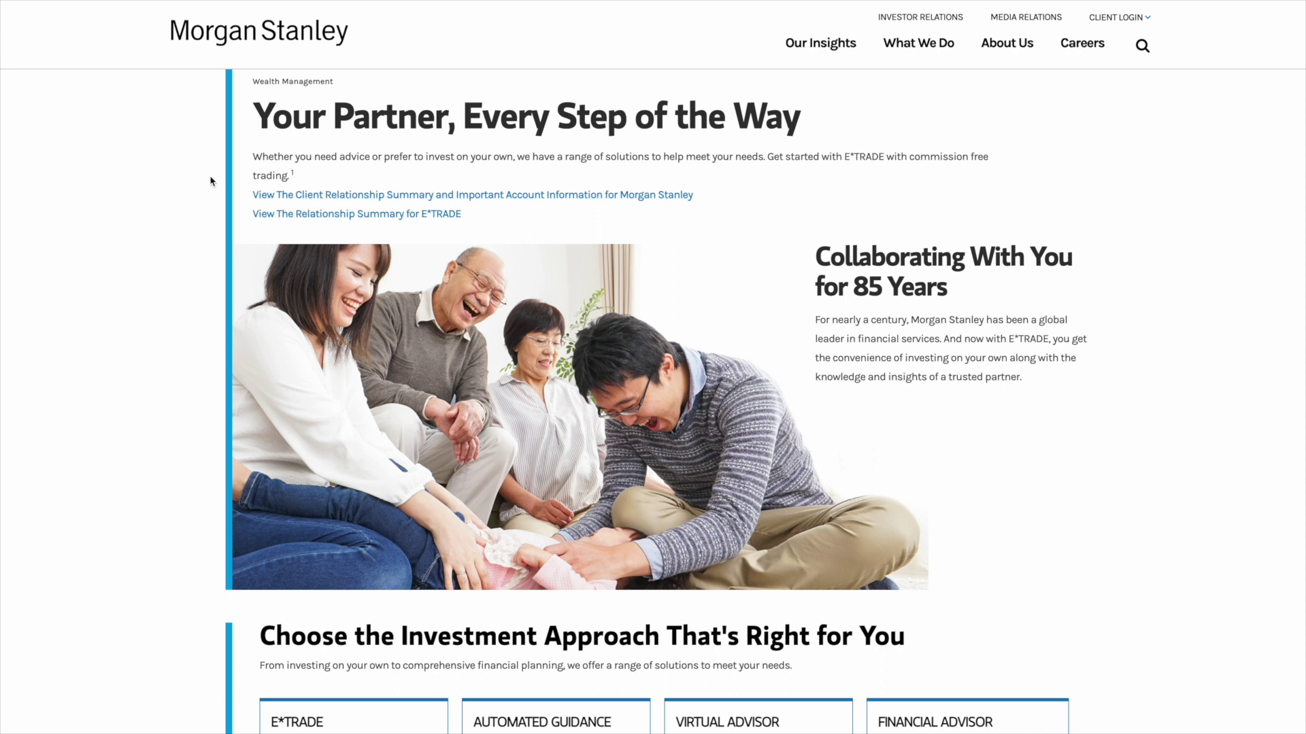
scroll(211, 180, down, 6)
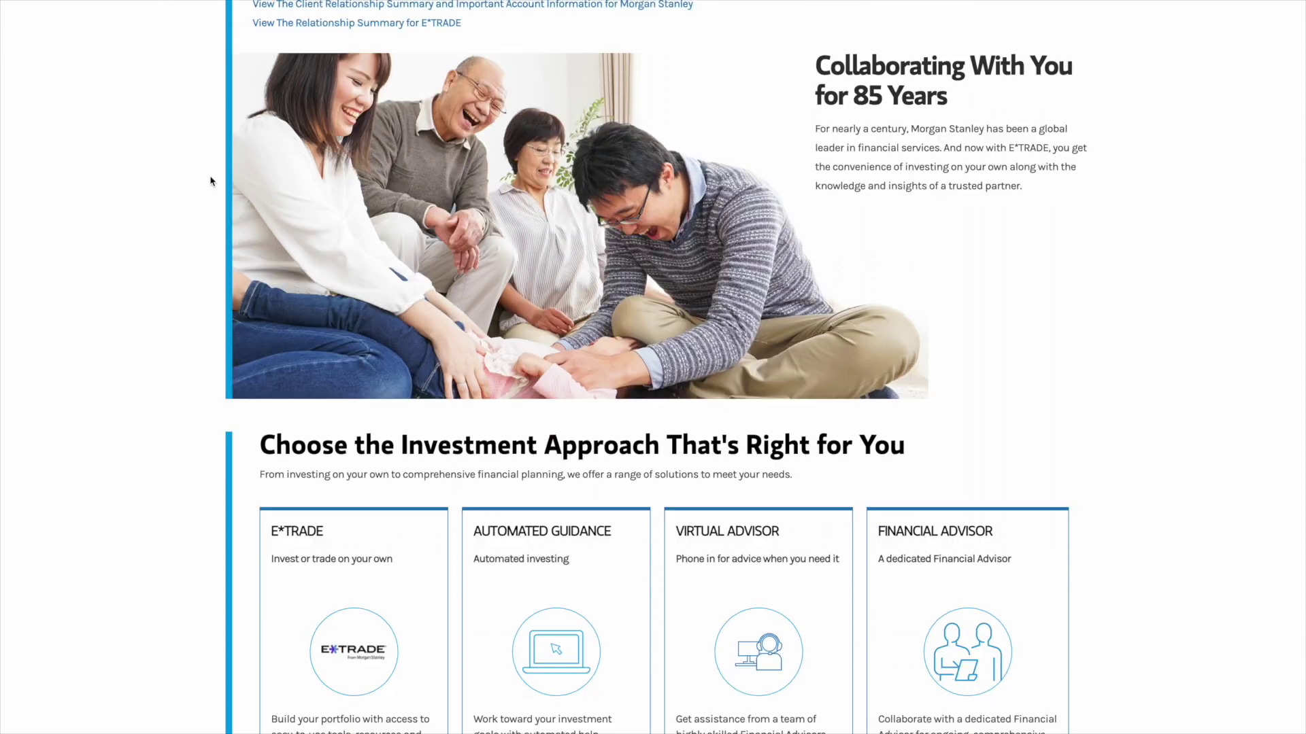
scroll(211, 181, down, 2)
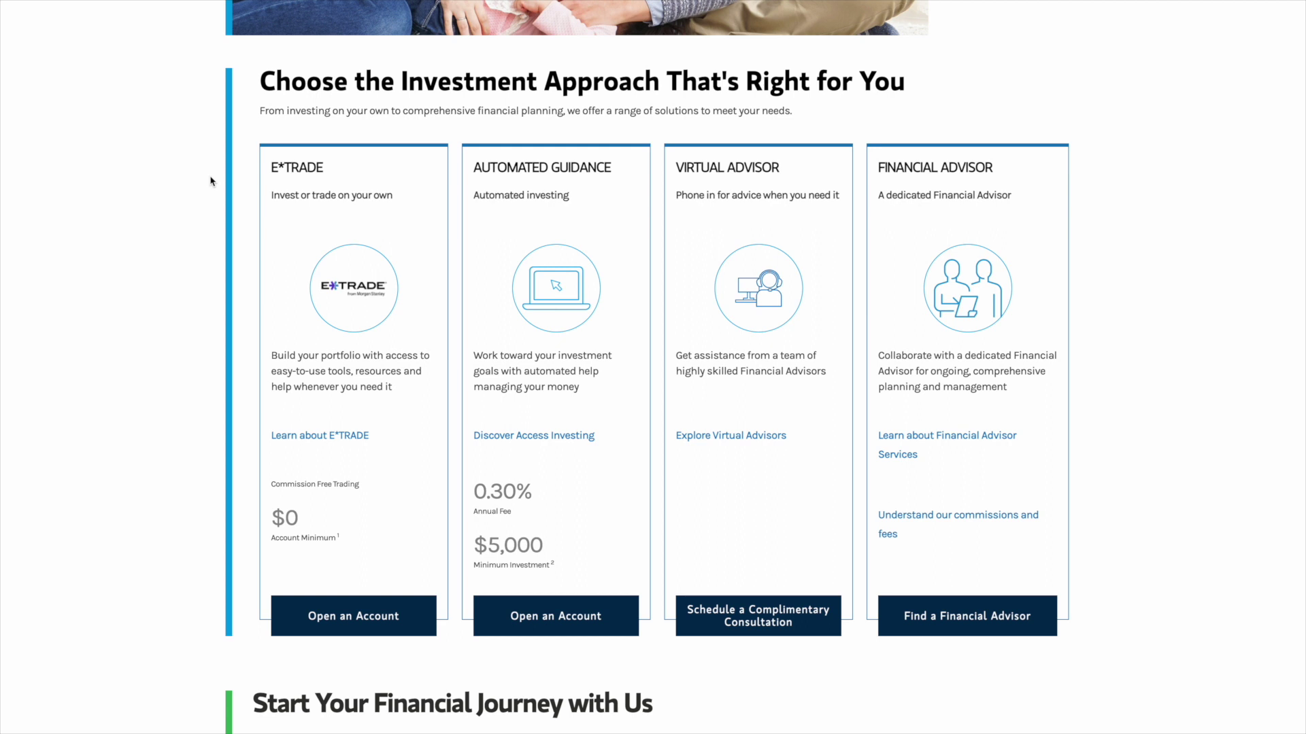
click(538, 605)
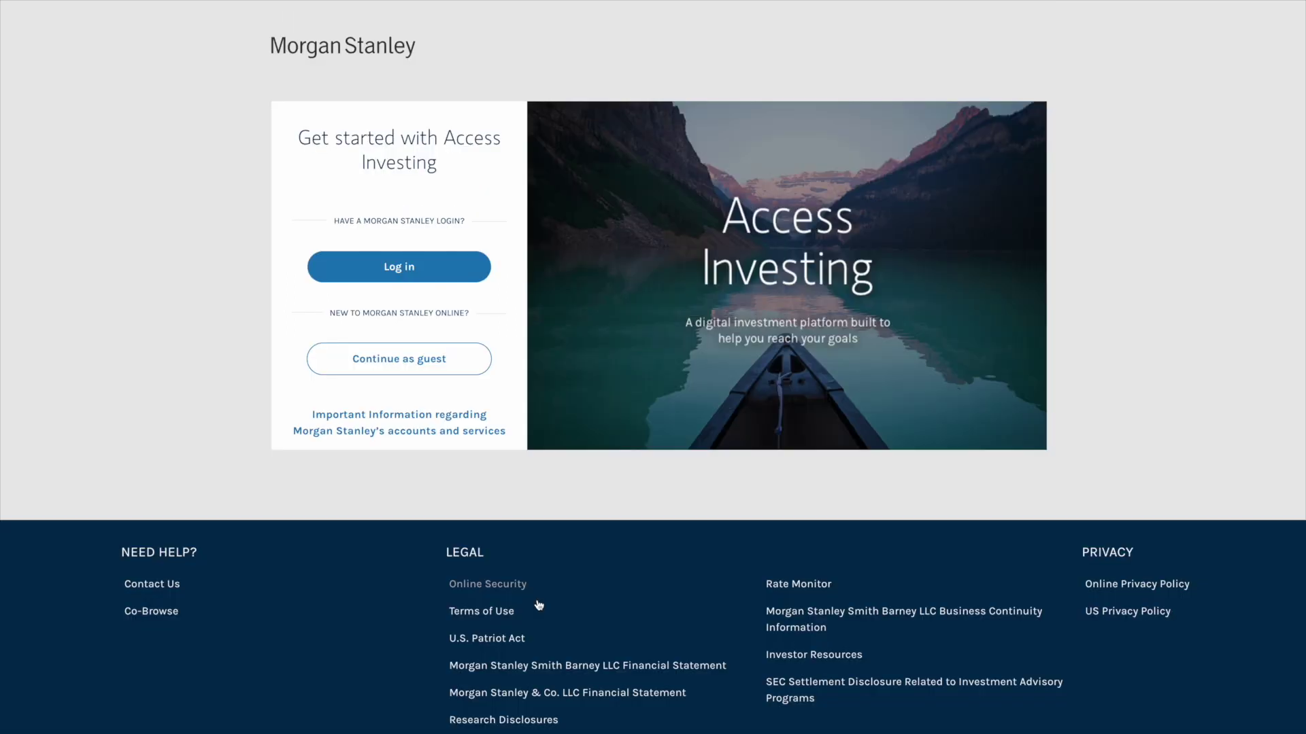
click(420, 374)
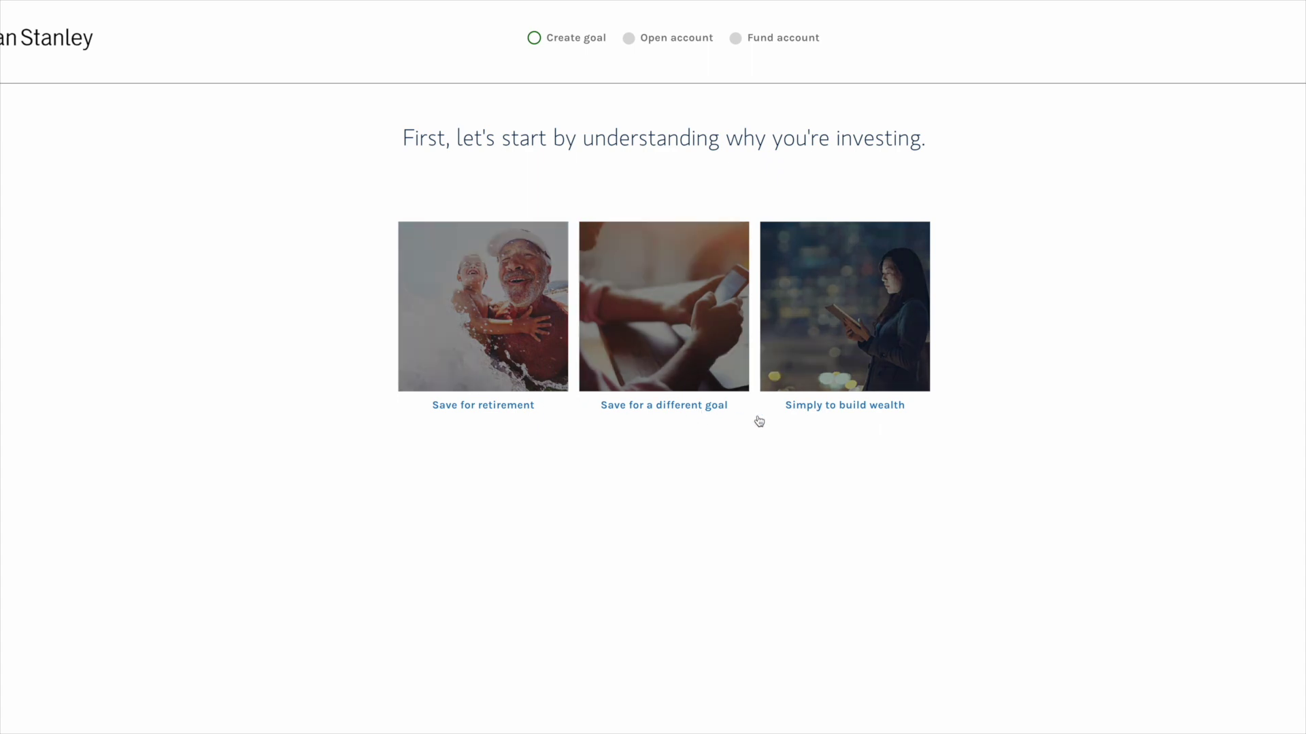
Choose simply to build wealth as the investing reason, accept the plan name Build Wealth and proceed to the contribution question.
click(826, 408)
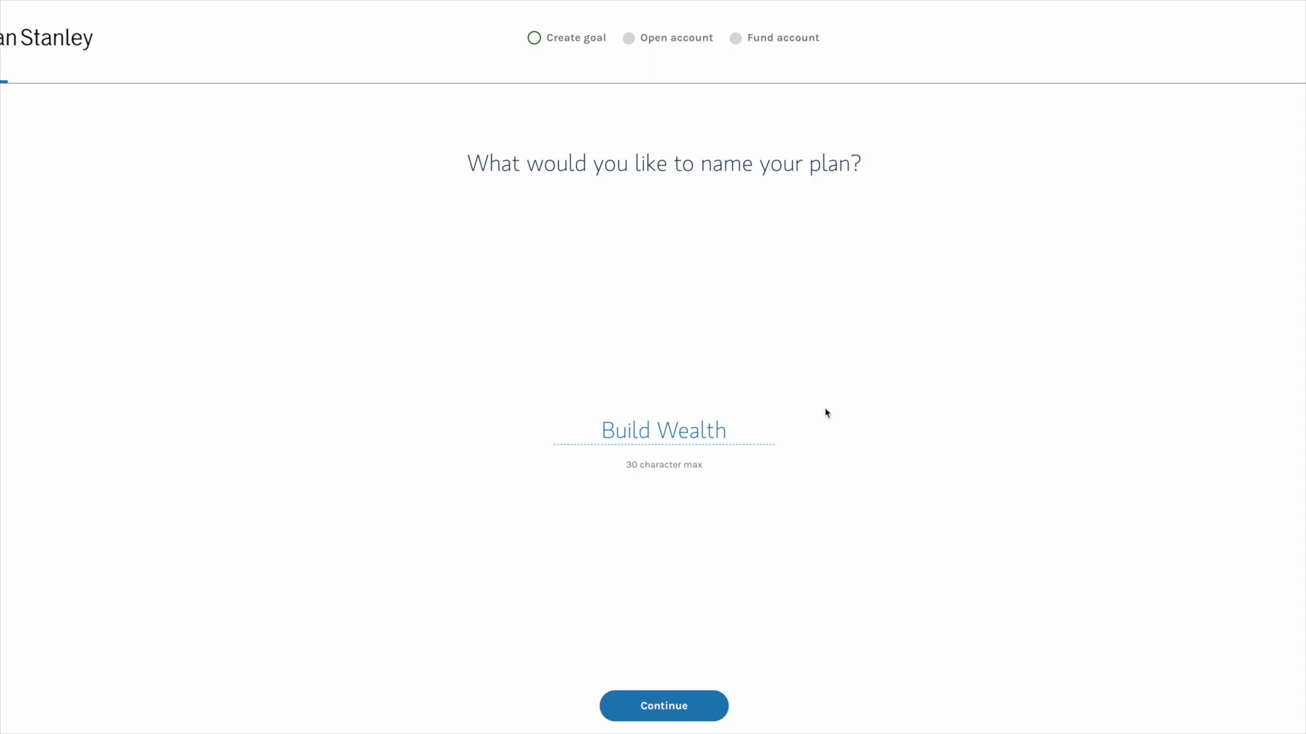
click(709, 706)
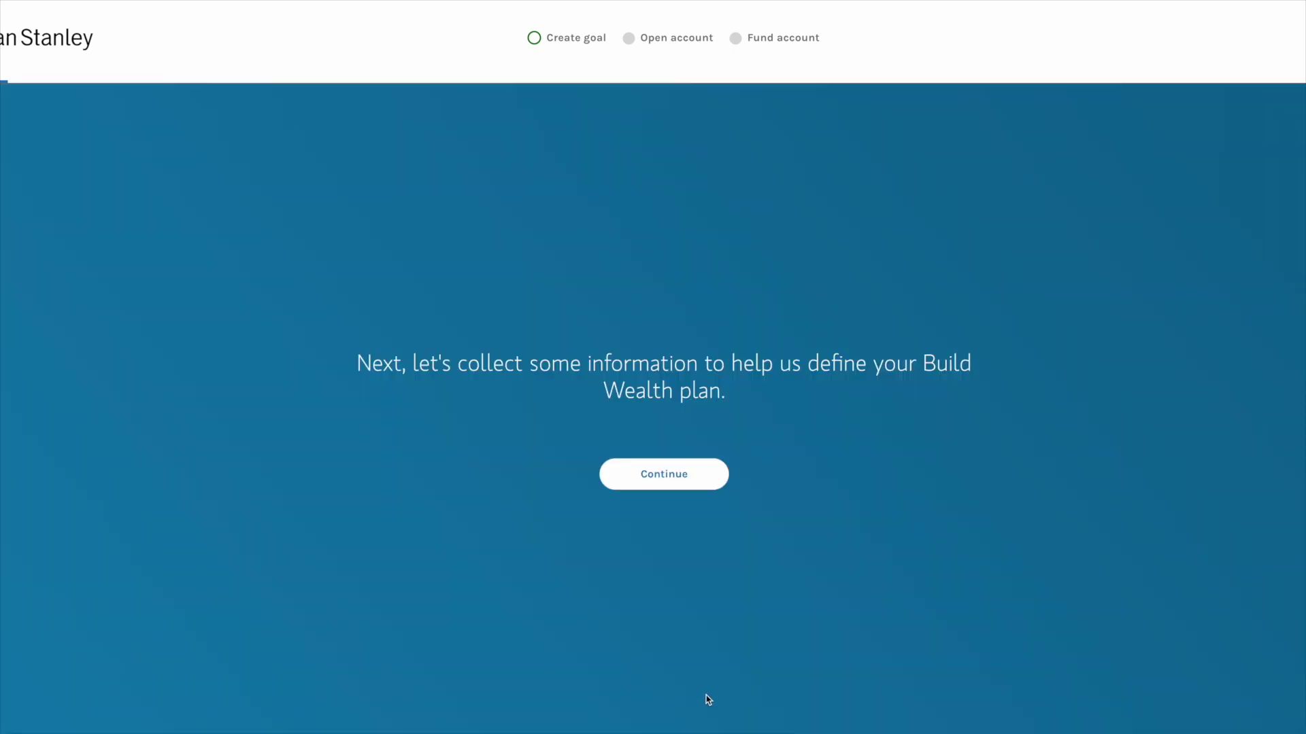
click(675, 488)
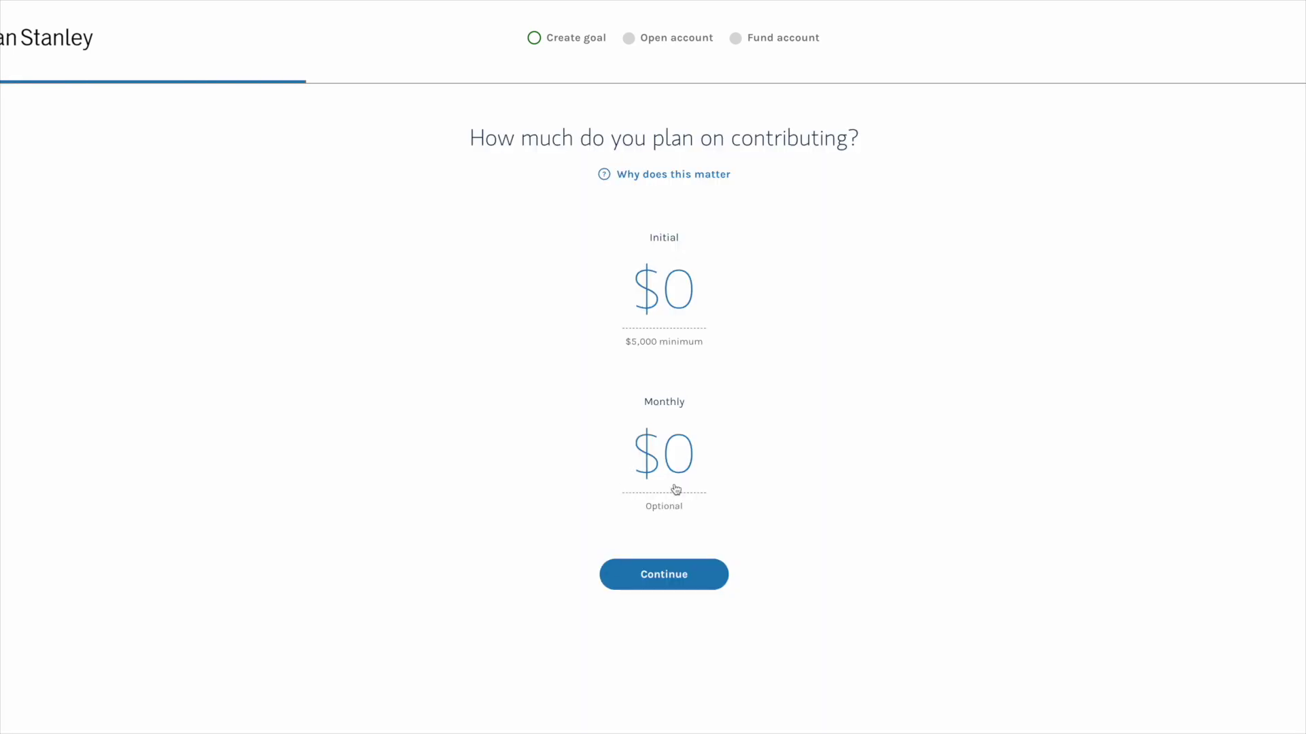
Enter $5,000 as the initial contribution, replace it with $7,500 and continue.
click(674, 317)
text(5,000)
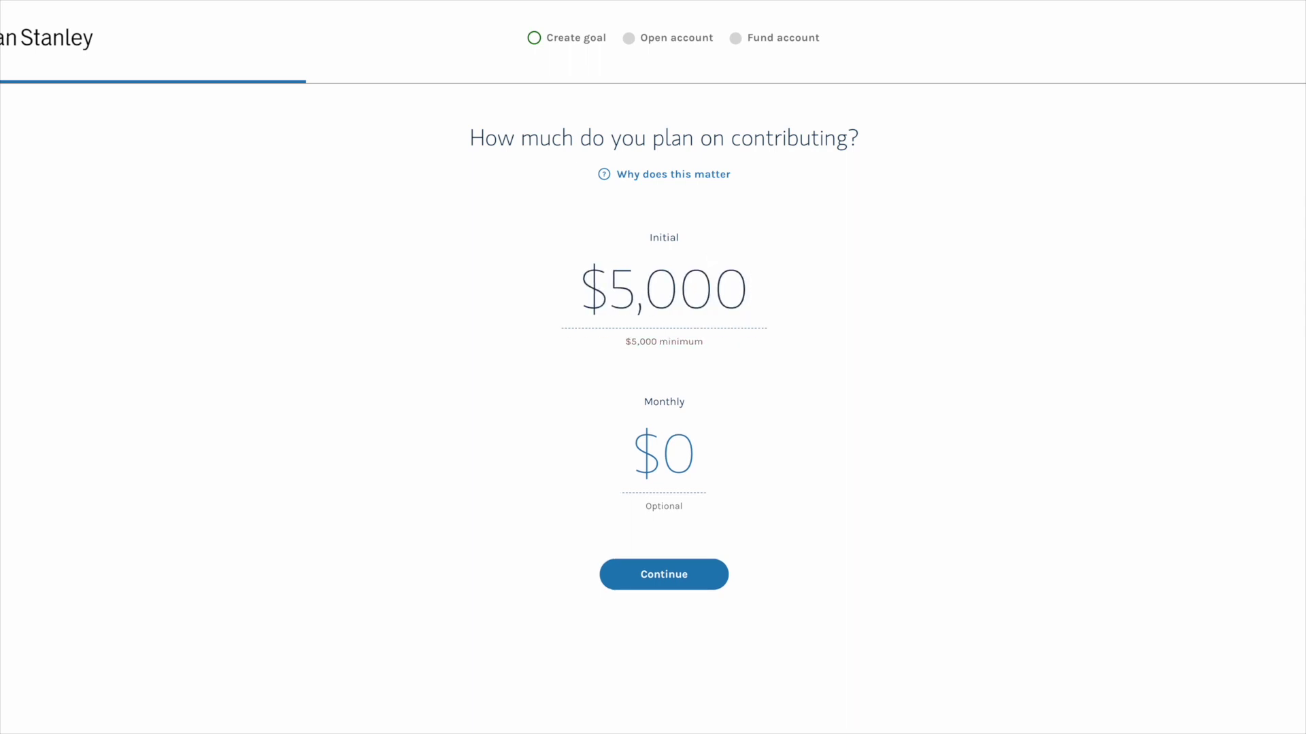
key(BackSpace)
key(BackSpace)
key(BackSpace)
key(BackSpace)
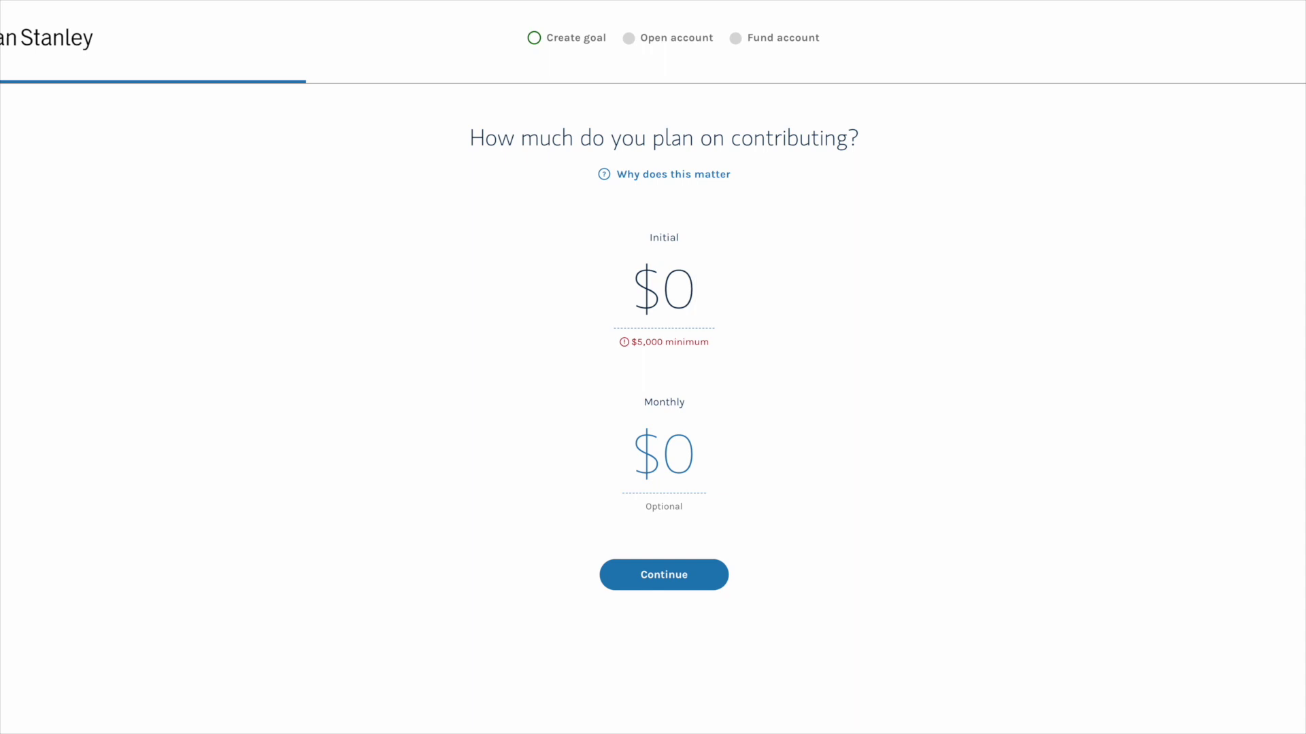
text(7500)
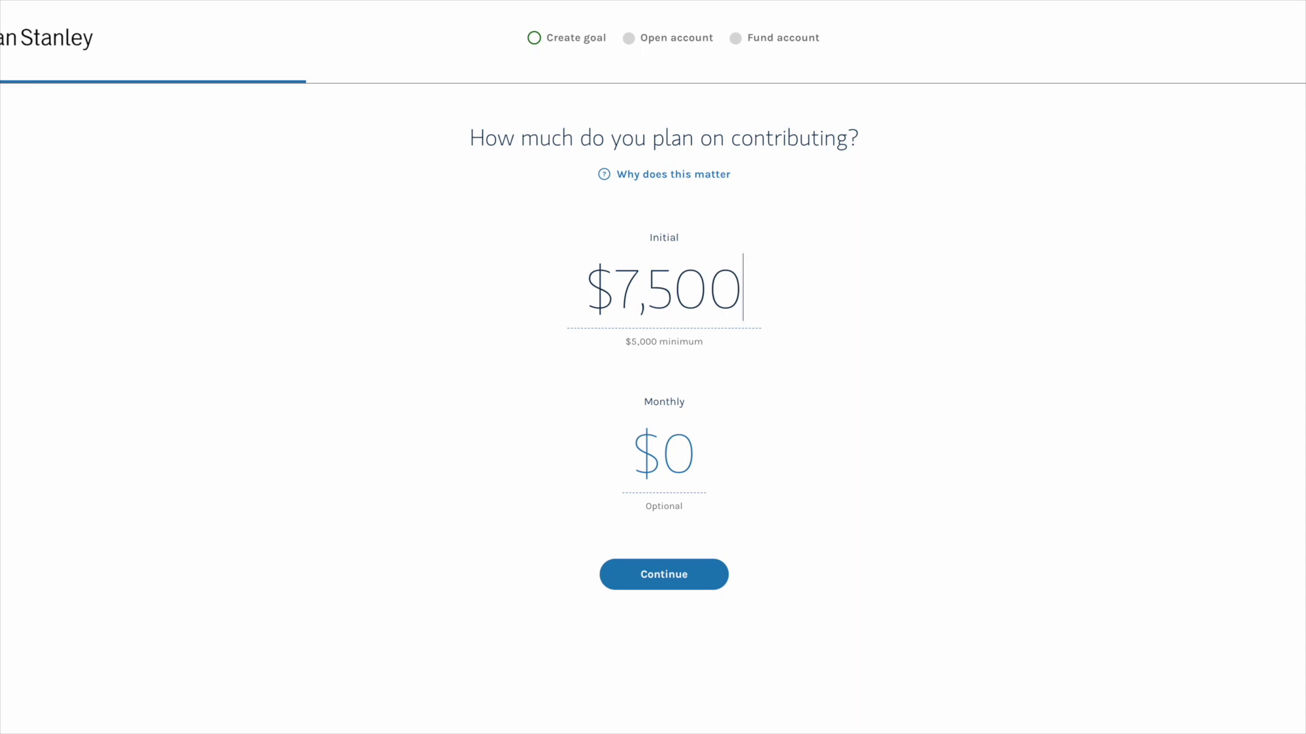
click(702, 577)
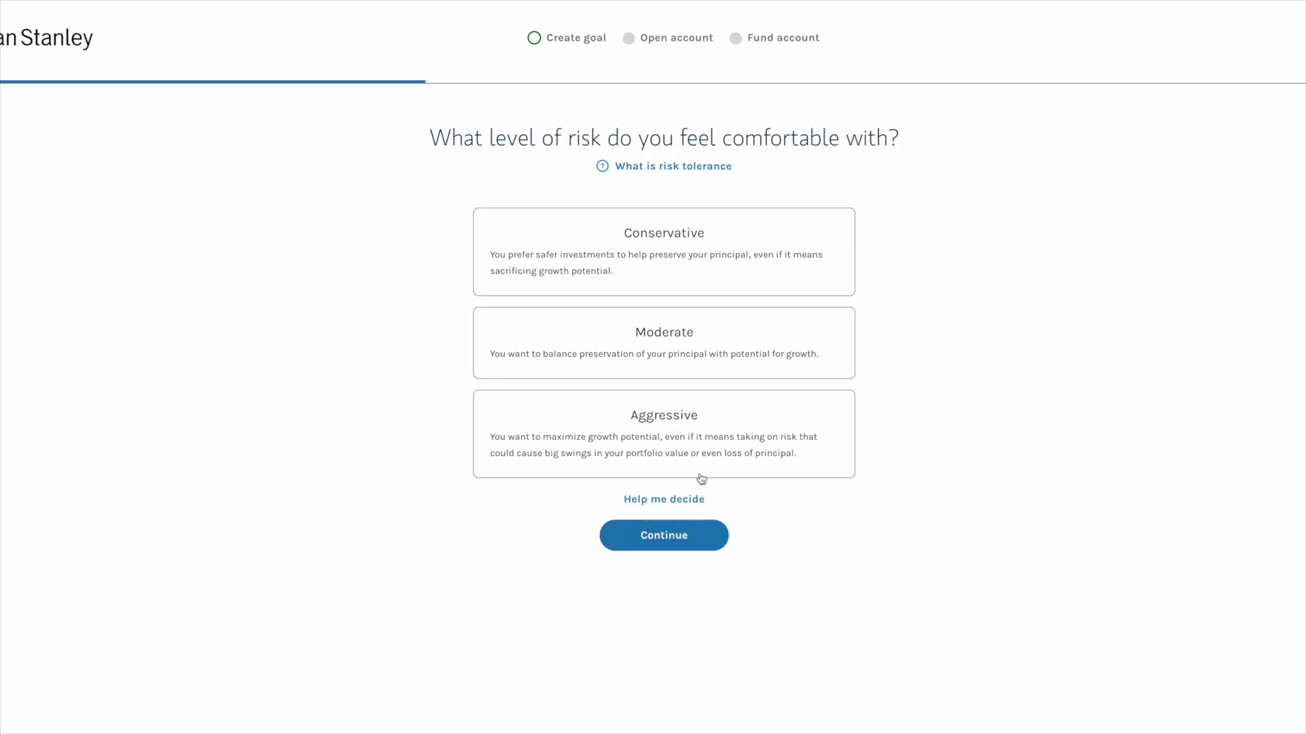
Choose the Aggressive risk level for the plan and continue to the portfolio objective.
click(702, 458)
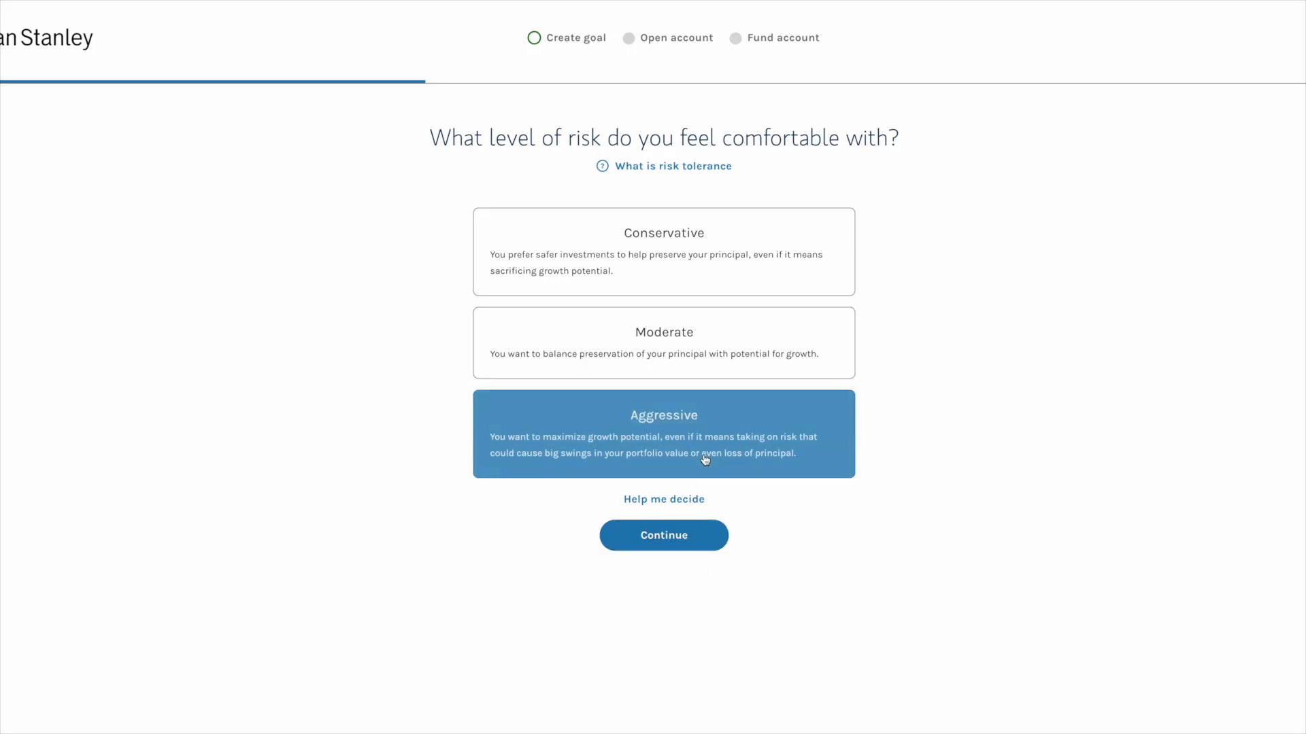
click(699, 536)
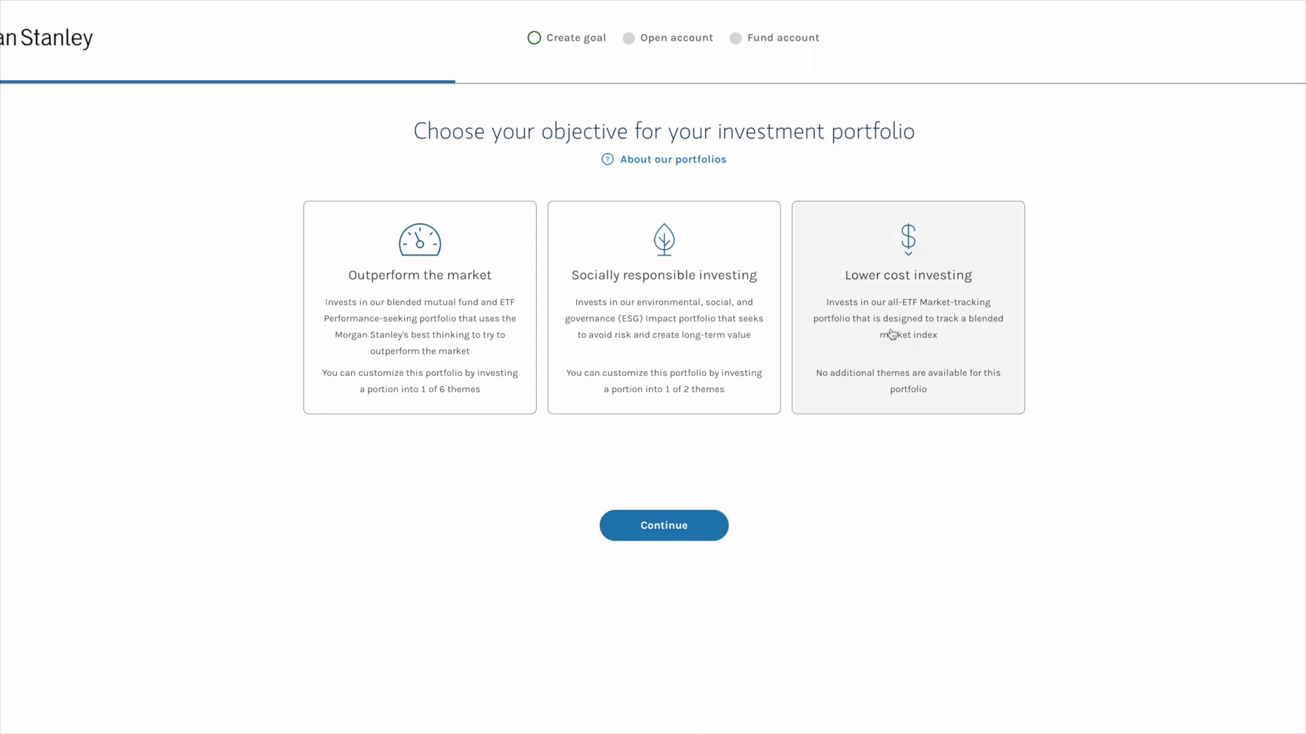
Try the Outperform the market objective with a portion invested in a theme, and look through the available themes.
click(478, 307)
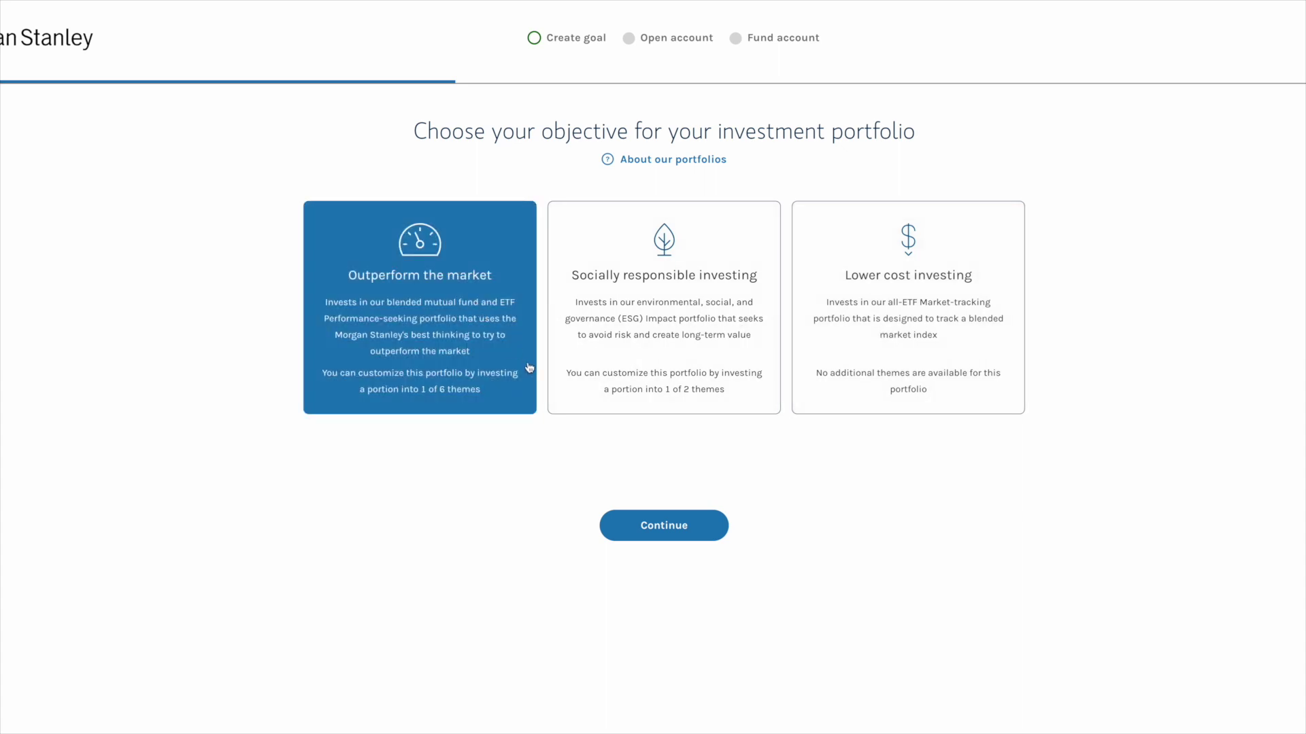
click(651, 523)
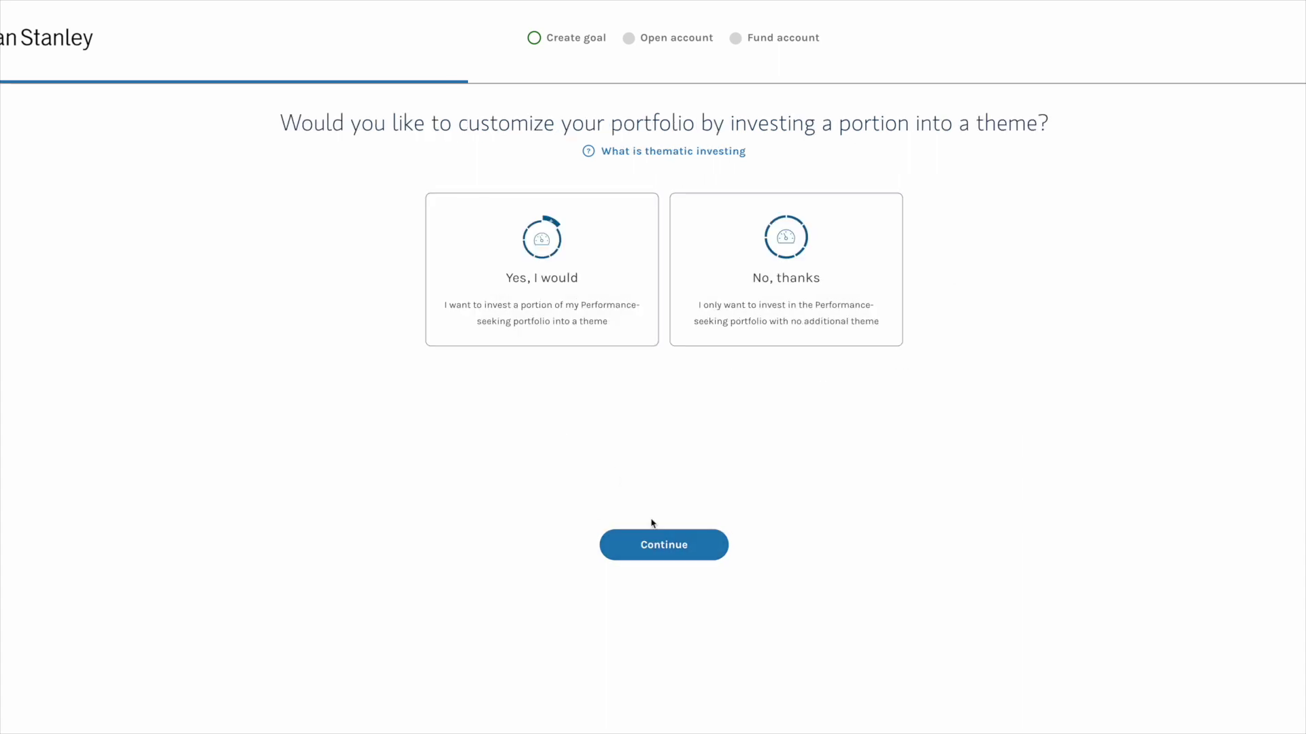
click(568, 328)
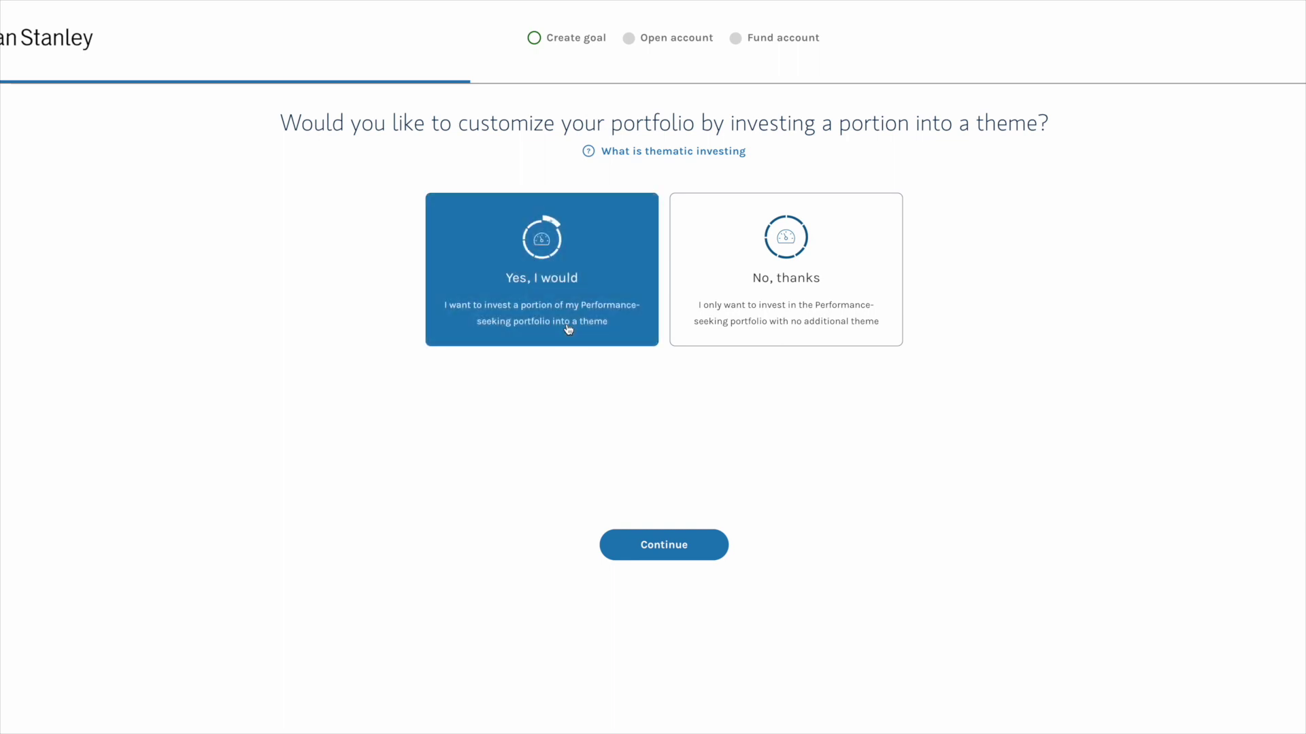
click(674, 546)
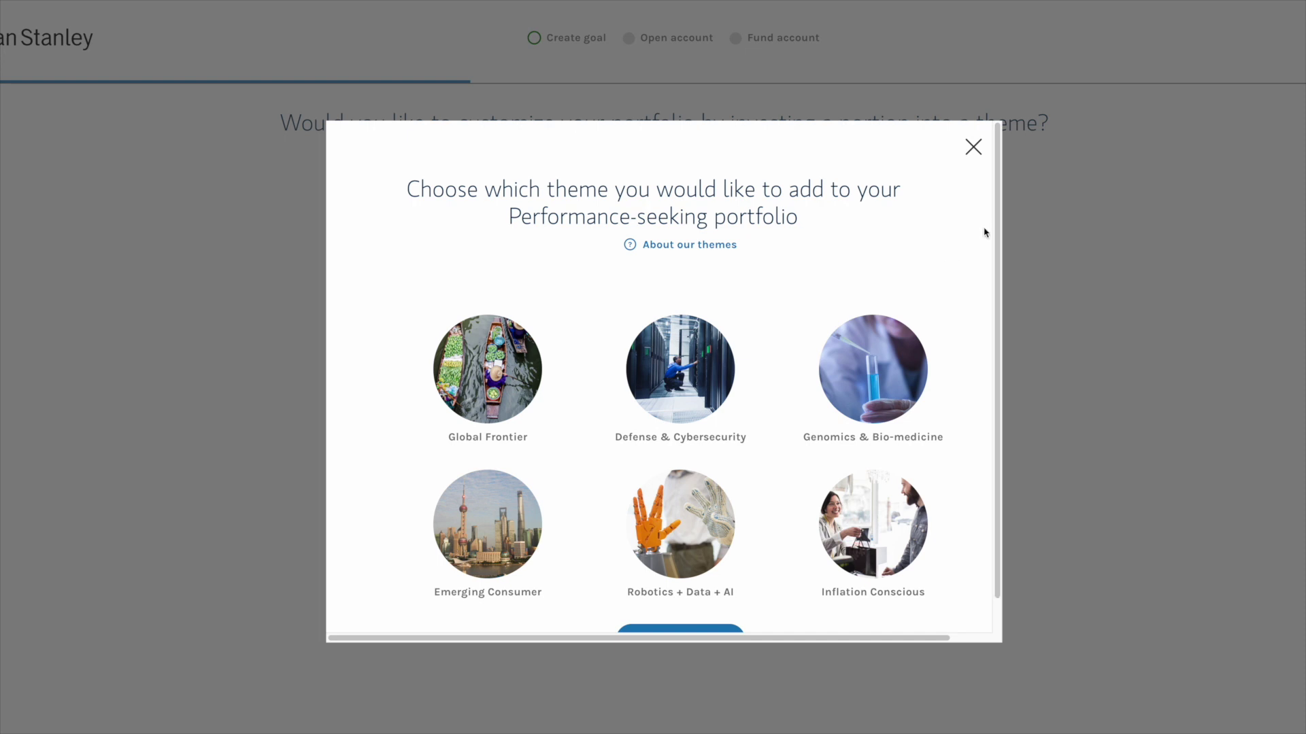
scroll(974, 248, down, 1)
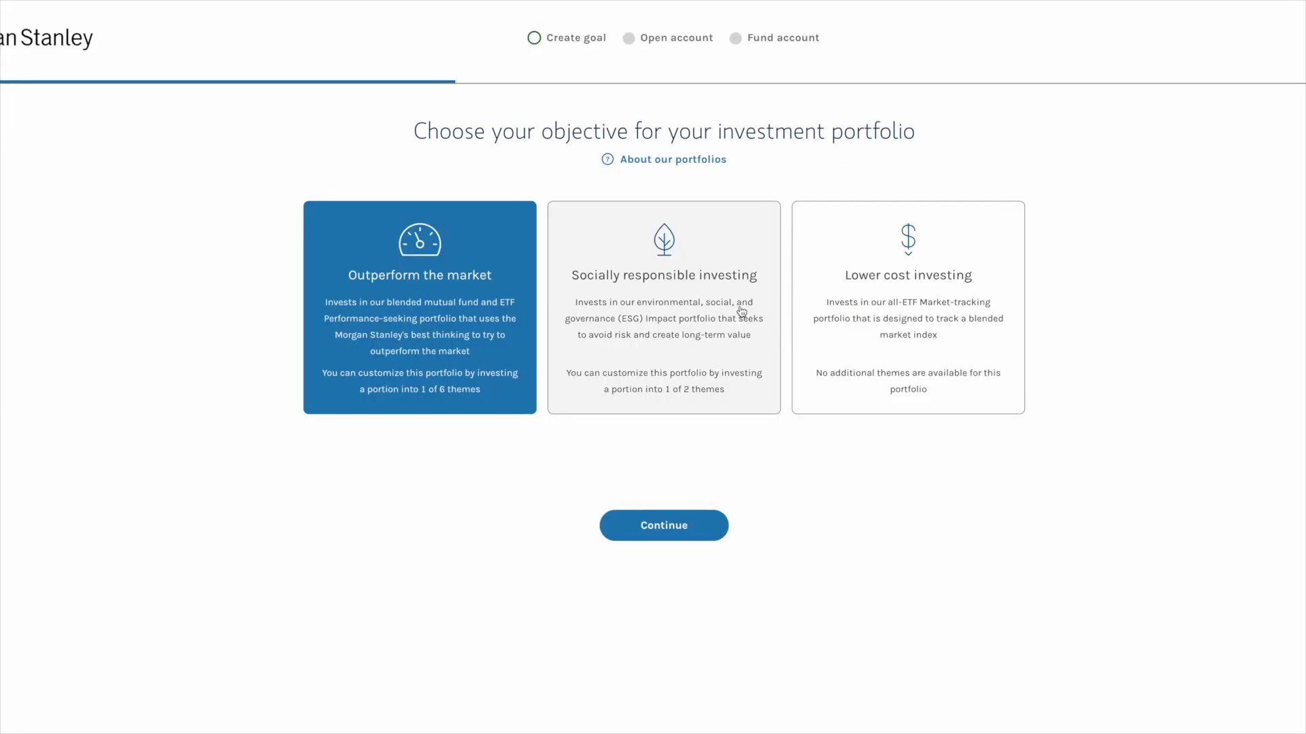
Try the Socially responsible investing objective and proceed through its theme customization question.
click(741, 312)
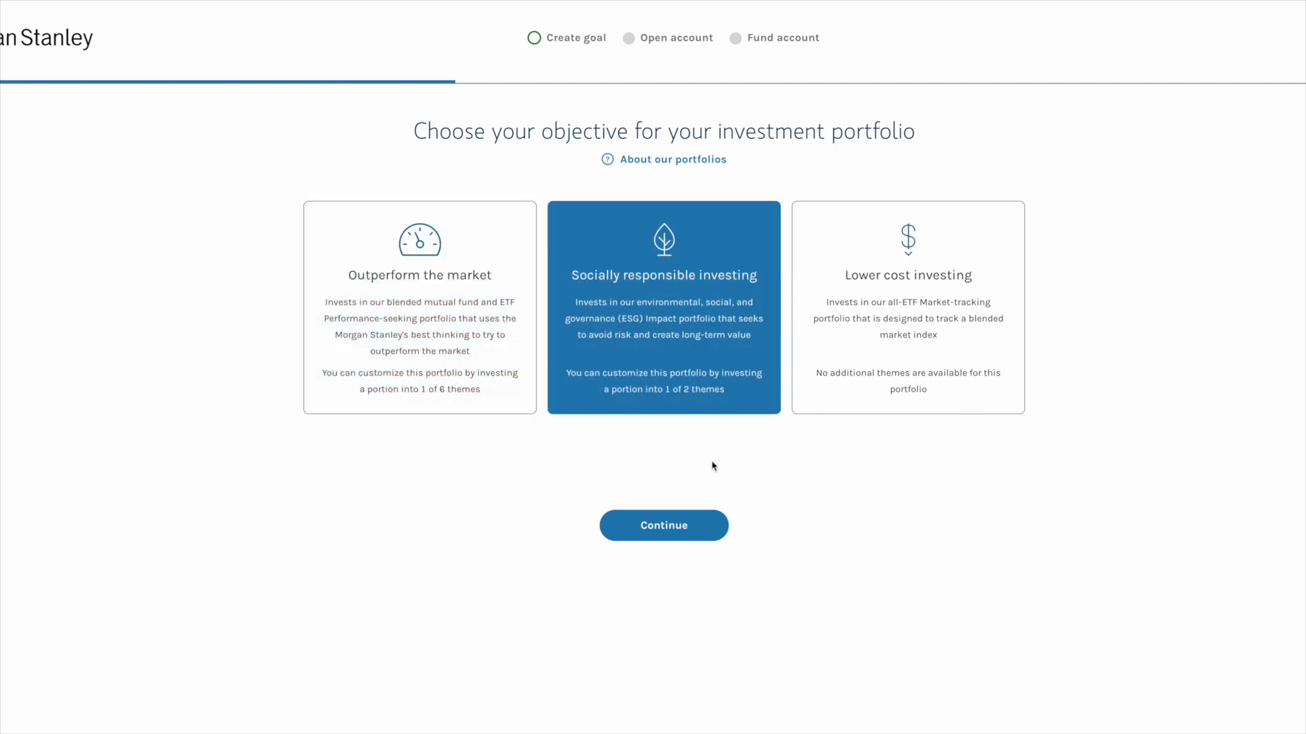
click(702, 529)
click(666, 542)
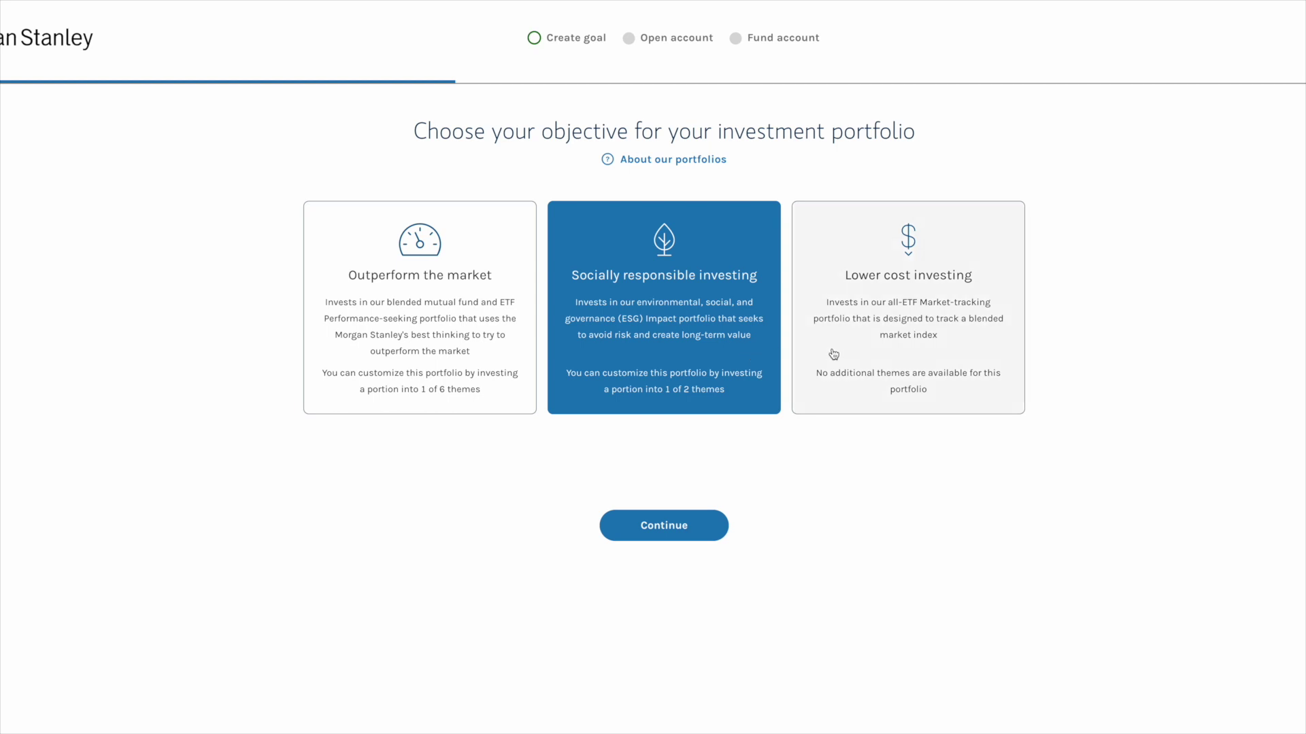
Choose the Lower cost investing objective for the investment portfolio and continue.
click(873, 352)
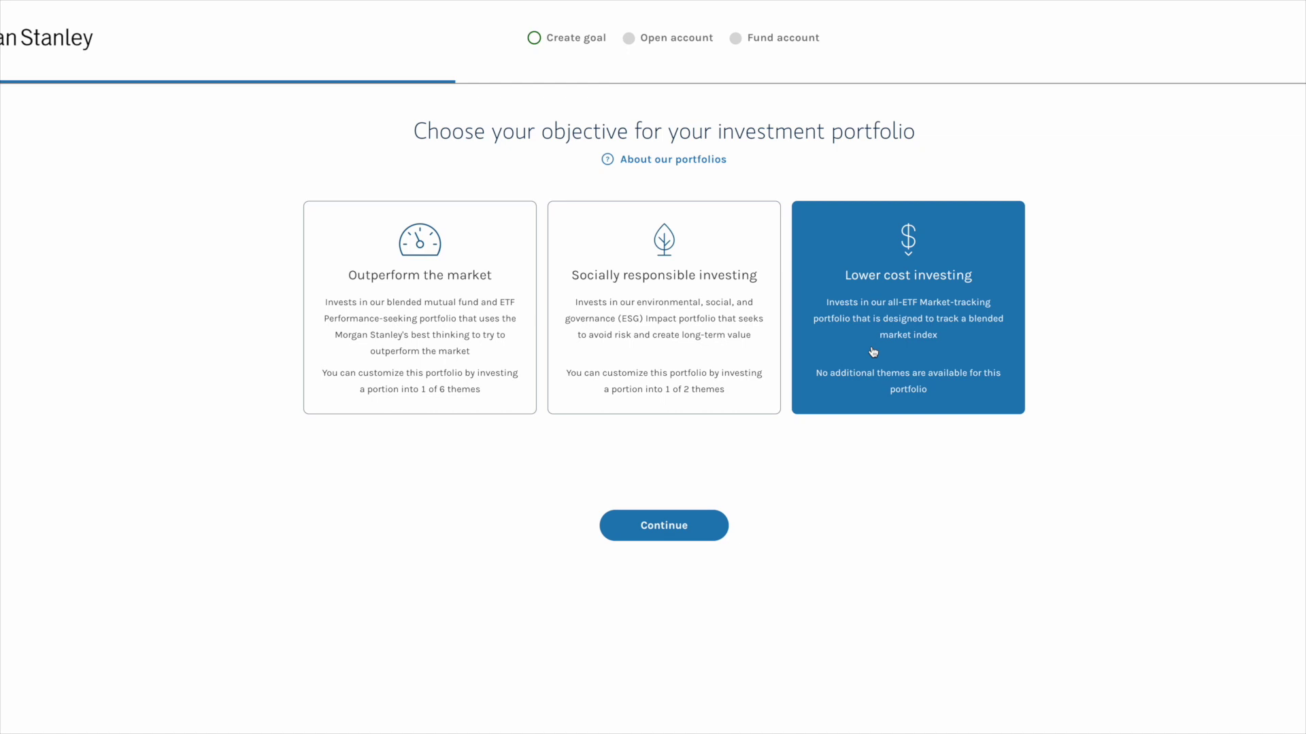
click(707, 520)
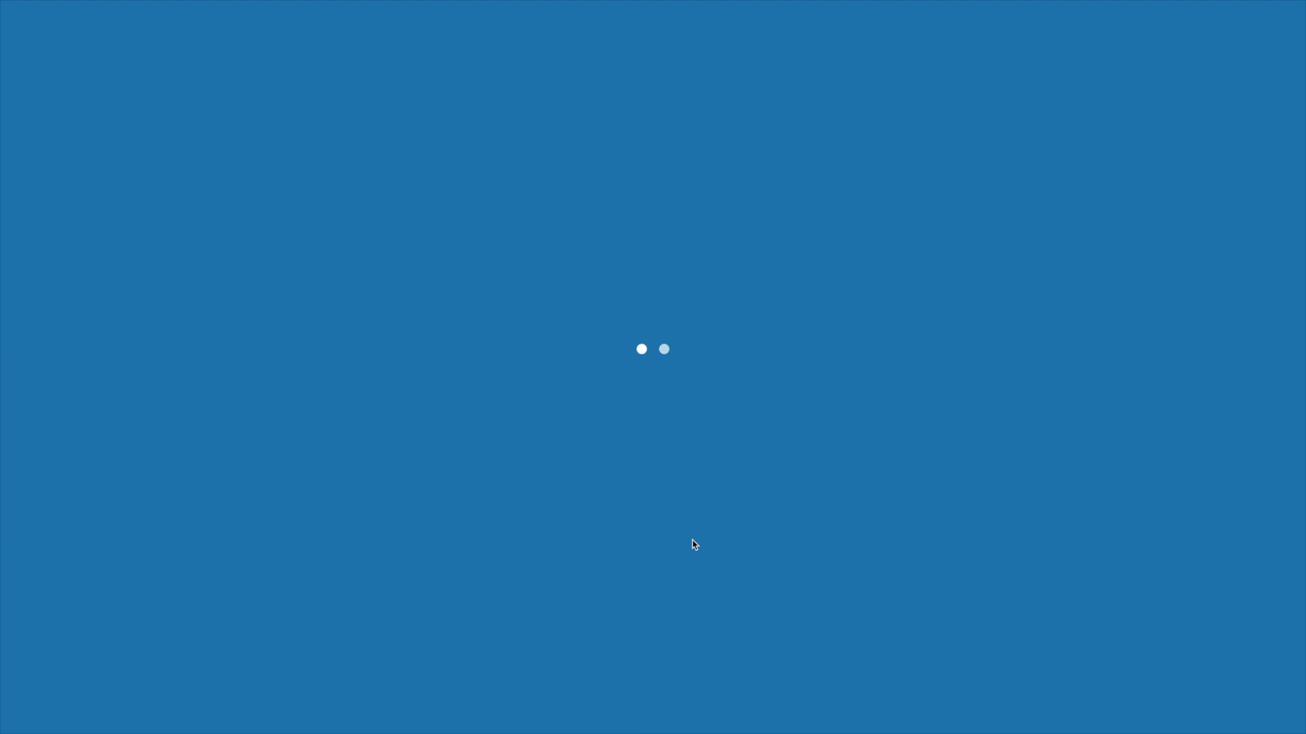